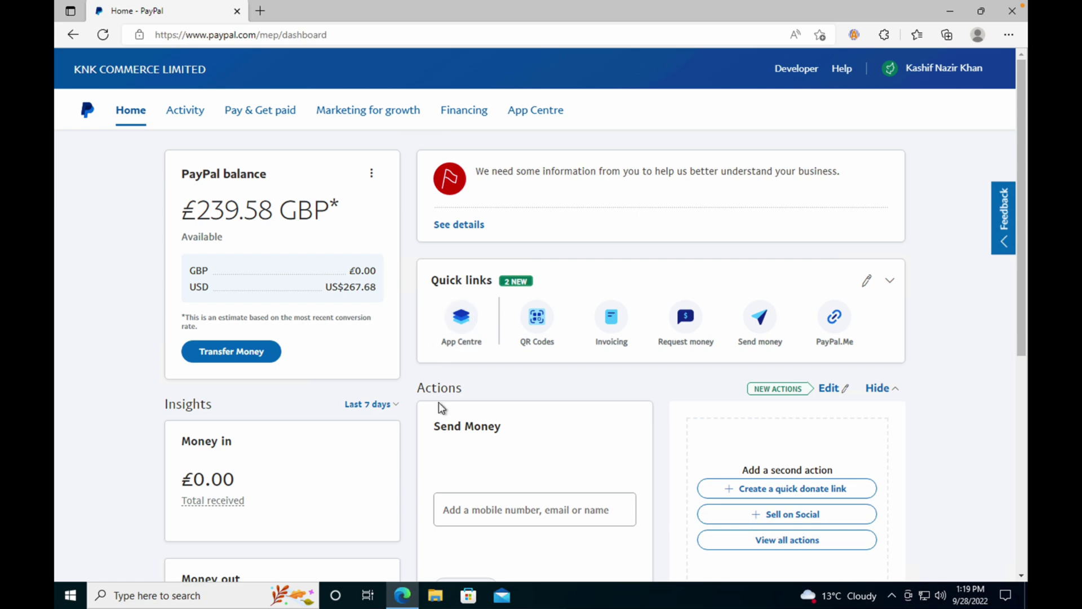
left_click(927, 74)
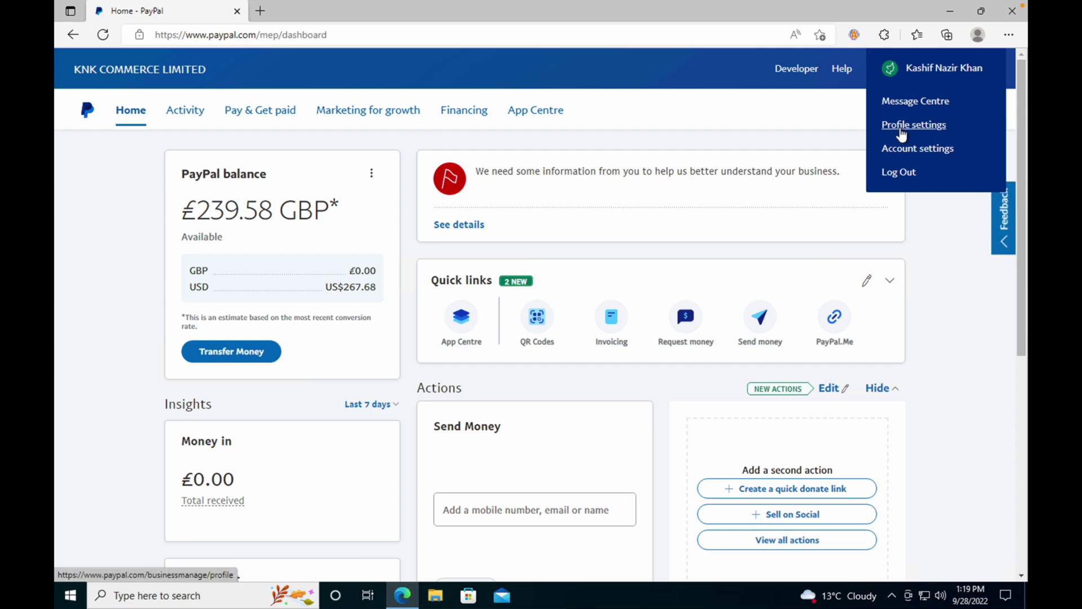
- Go to Profile settings and start changing the account password from Login and security
left_click(902, 129)
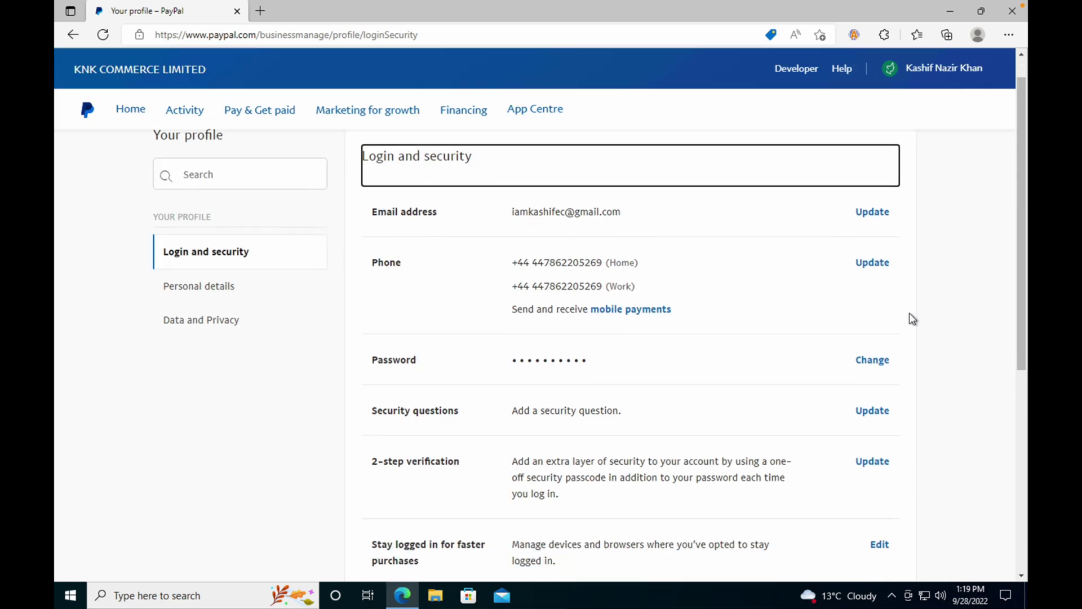
scroll(912, 318, "down", 1)
scroll(912, 318, "down", 3)
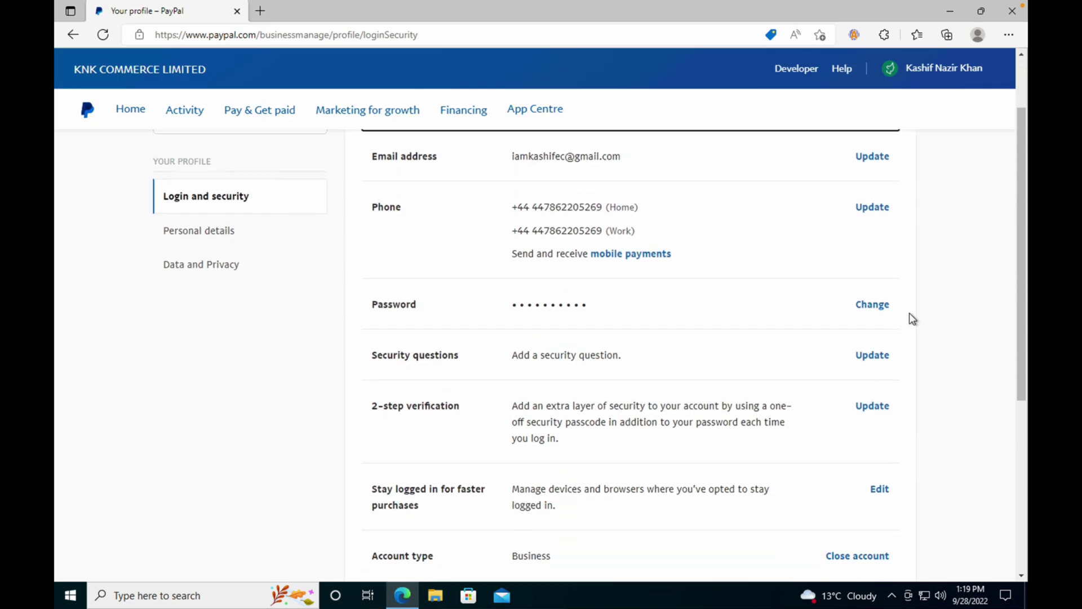
scroll(911, 318, "down", 1)
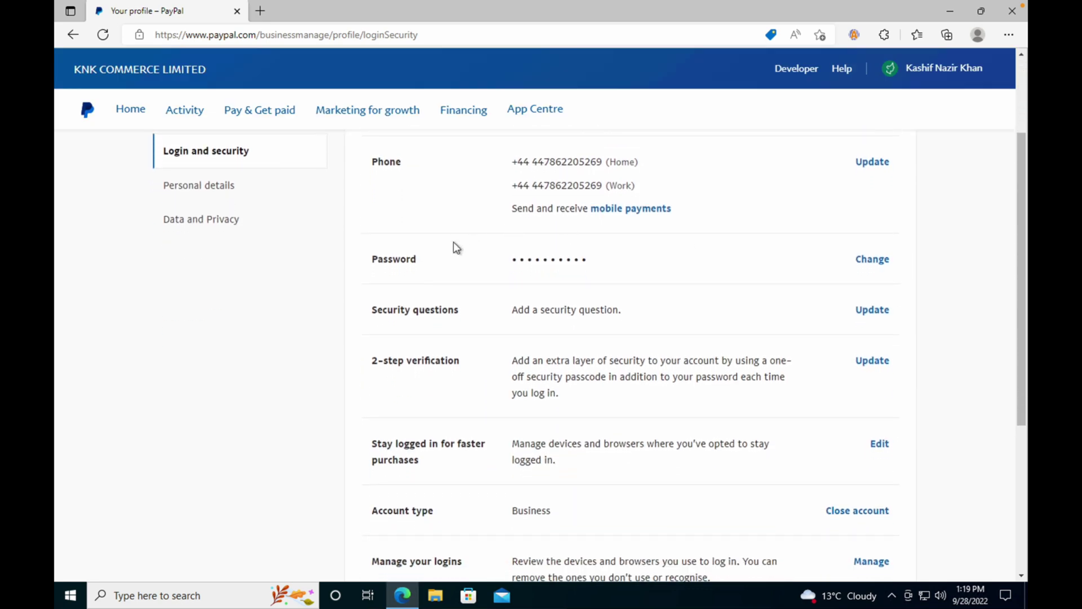
left_click(871, 260)
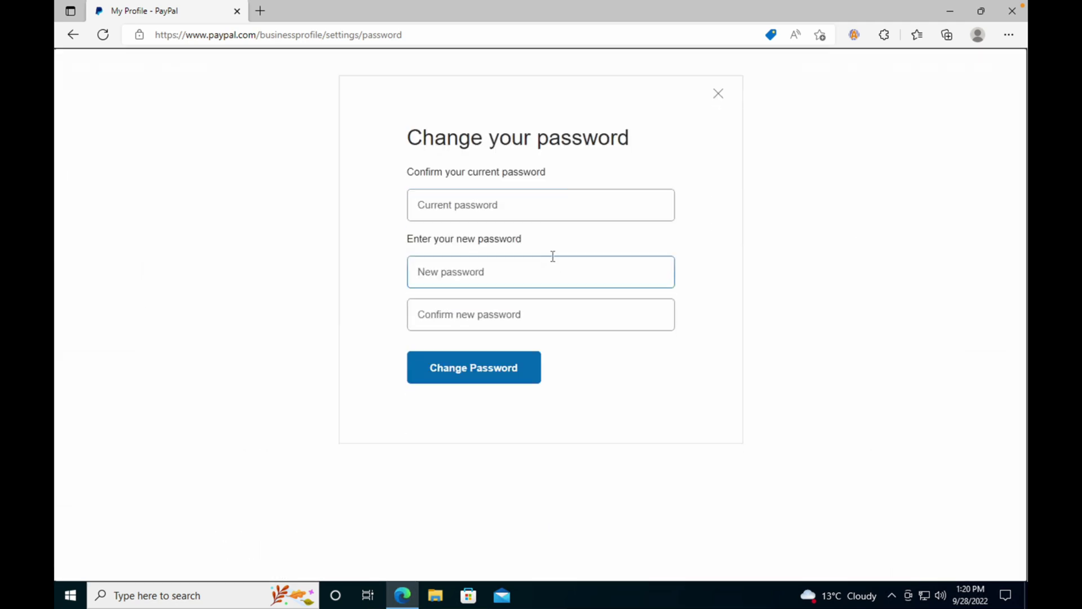
- Select the Current, New and Confirm new password fields in turn, leaving them empty
left_click(464, 210)
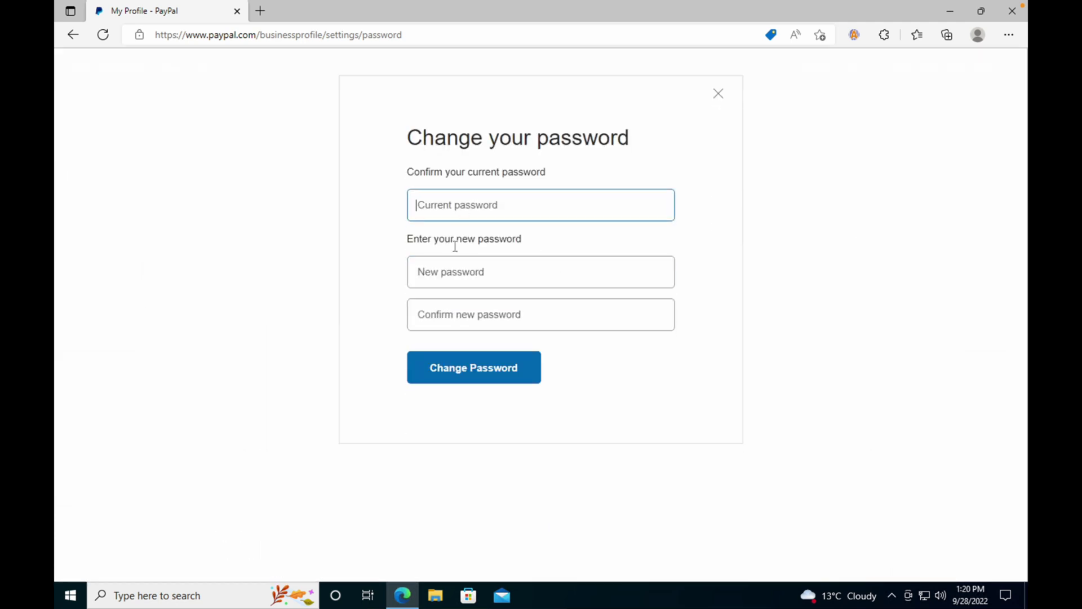
left_click(453, 271)
left_click(451, 315)
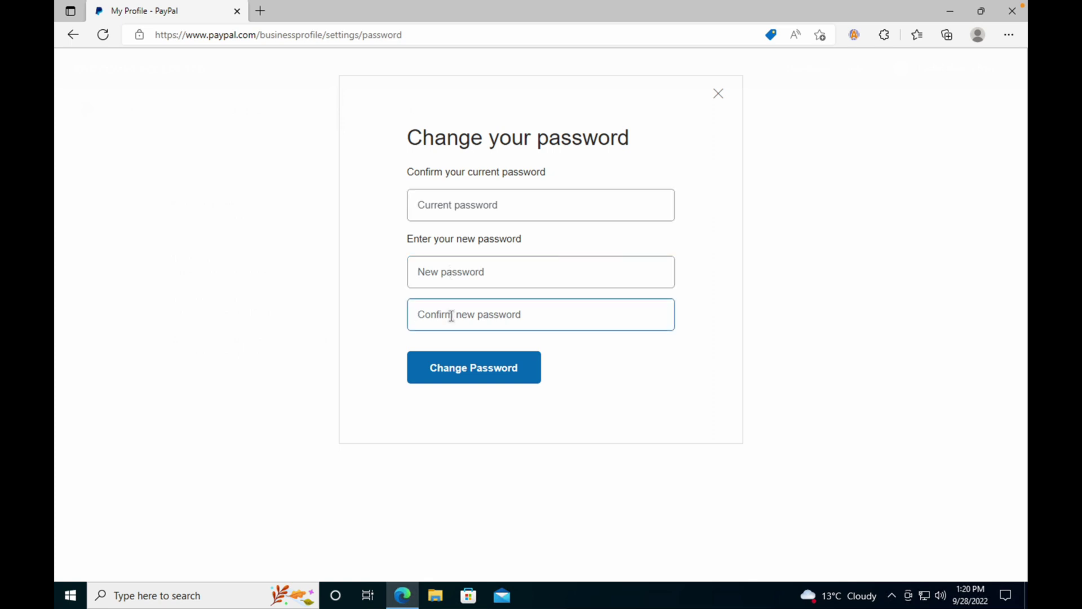